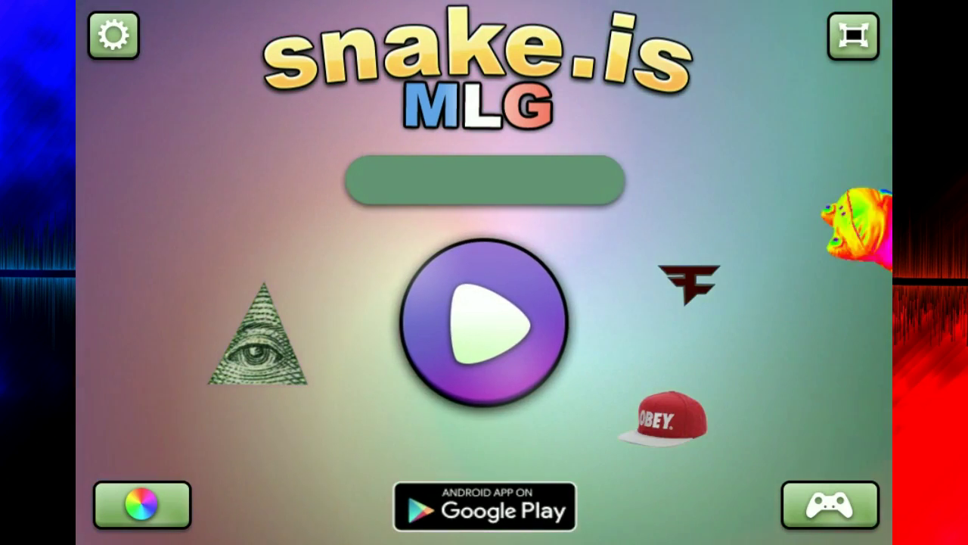
text(AA)
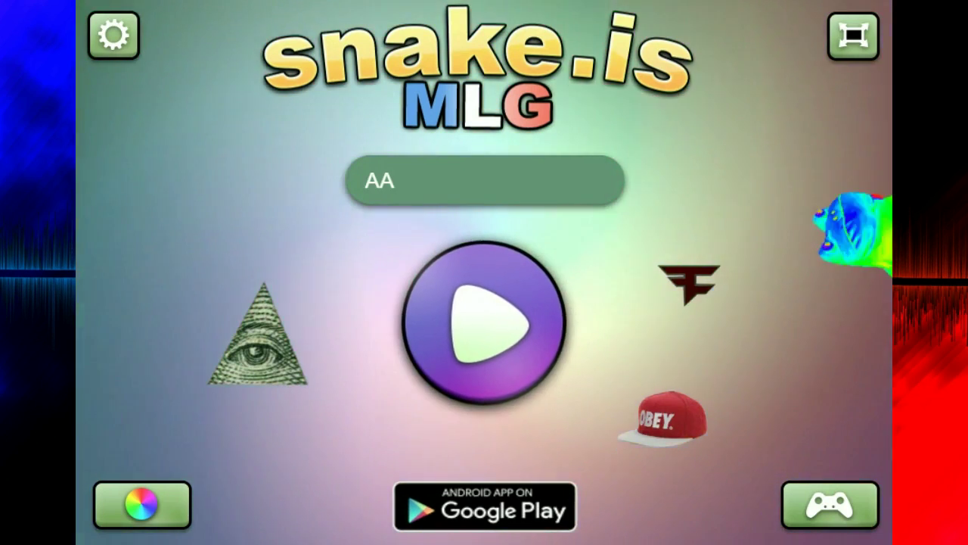
text(roboe)
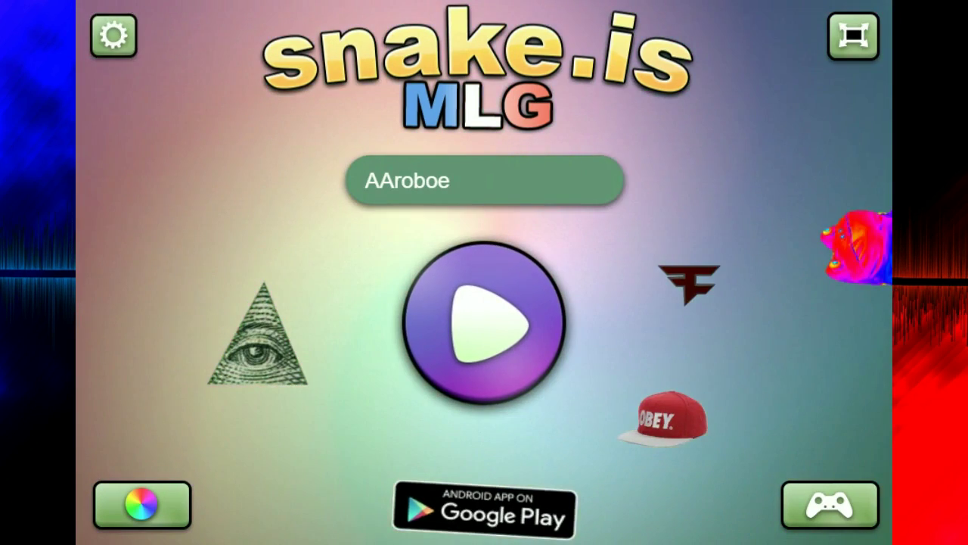
- Review the game settings, save them and return to the main menu
click(114, 36)
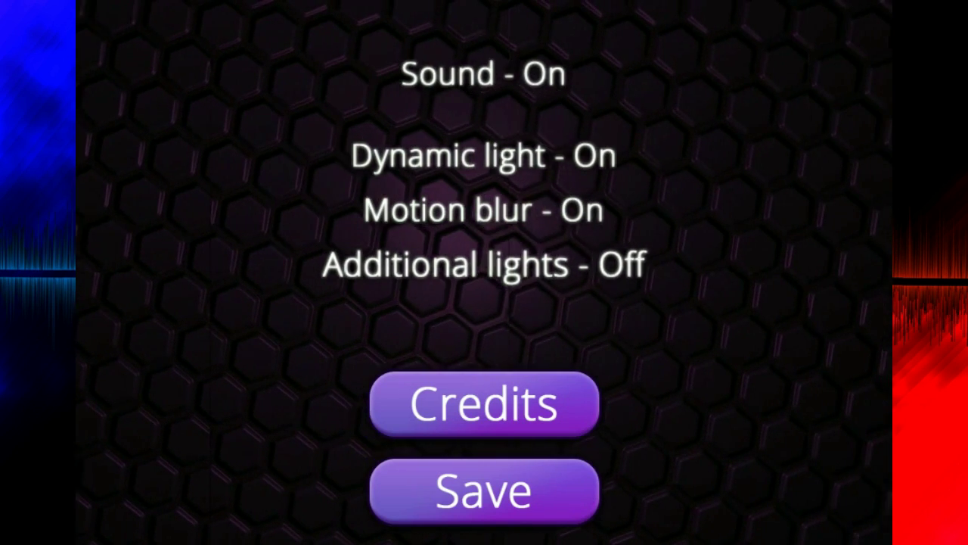
click(484, 491)
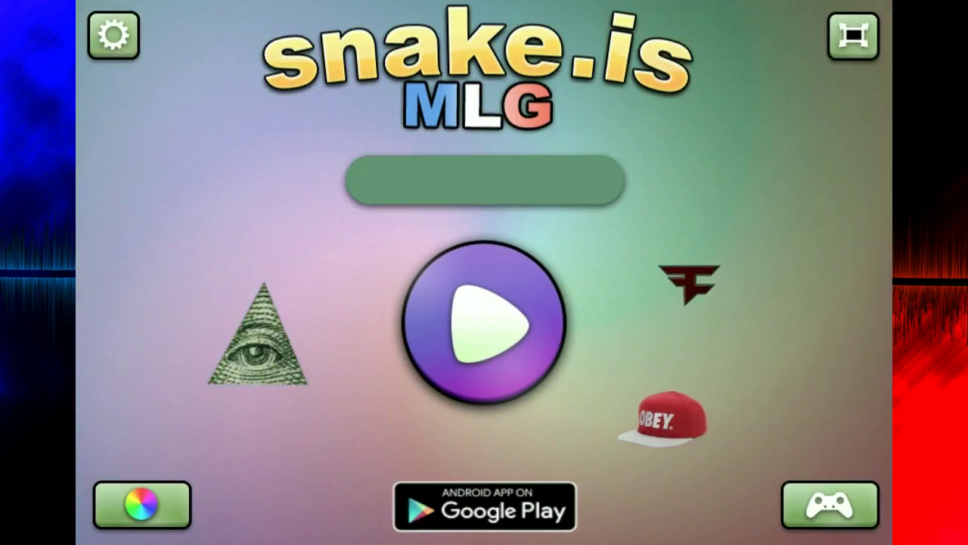
- Open skin selection and cycle forward past the cigarette skin to Nyan Cat rainbow
click(484, 323)
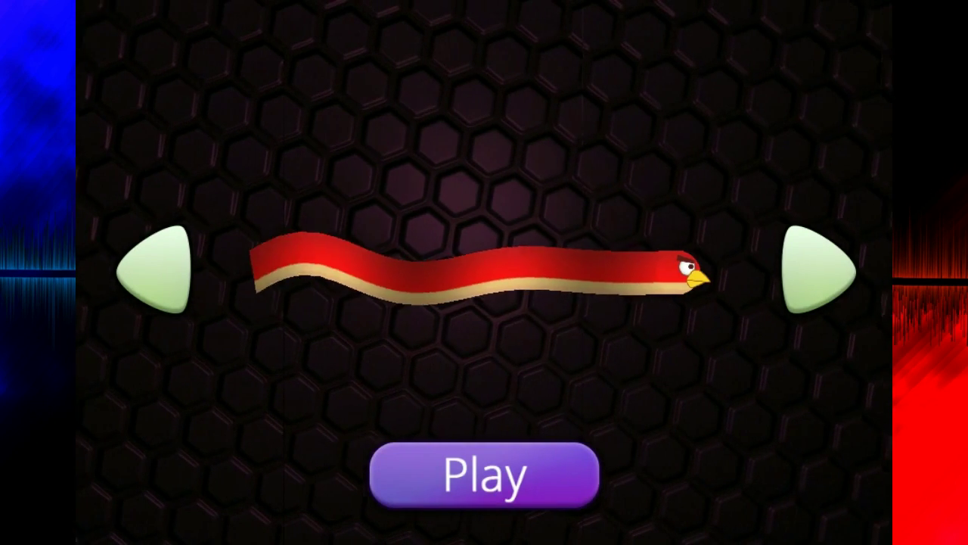
click(817, 269)
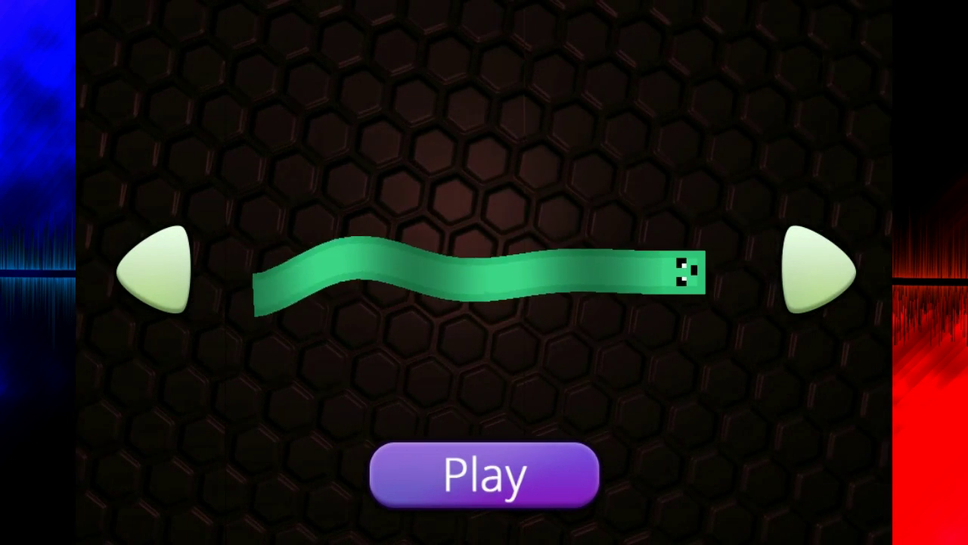
click(817, 270)
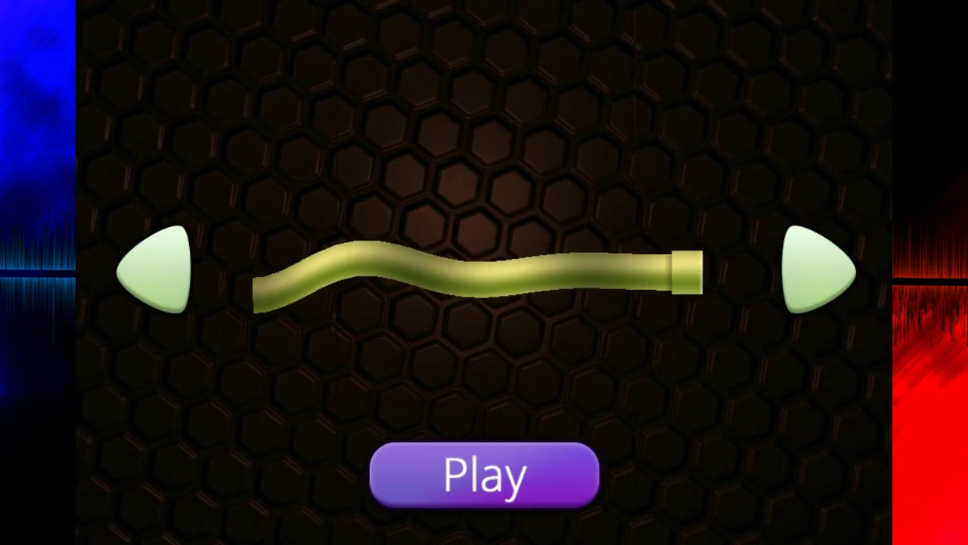
click(818, 270)
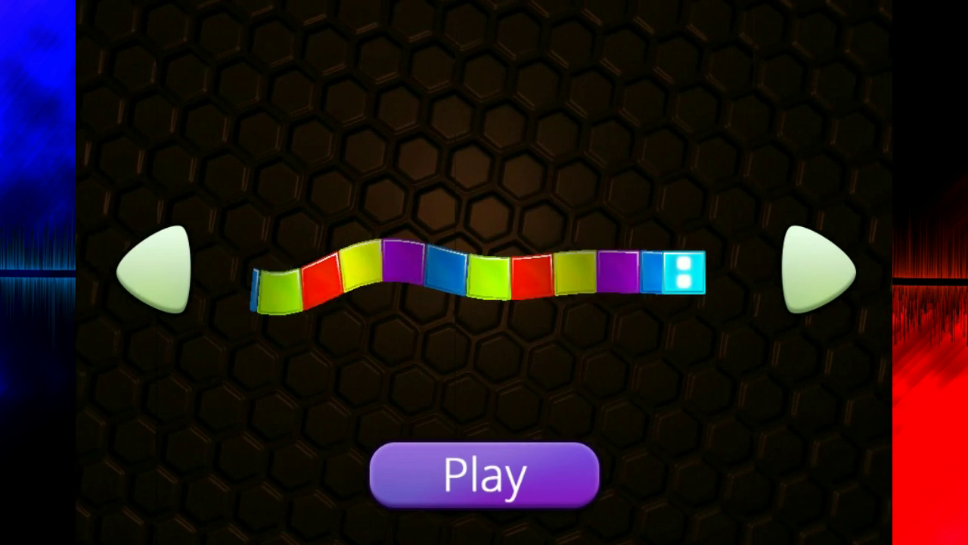
click(817, 269)
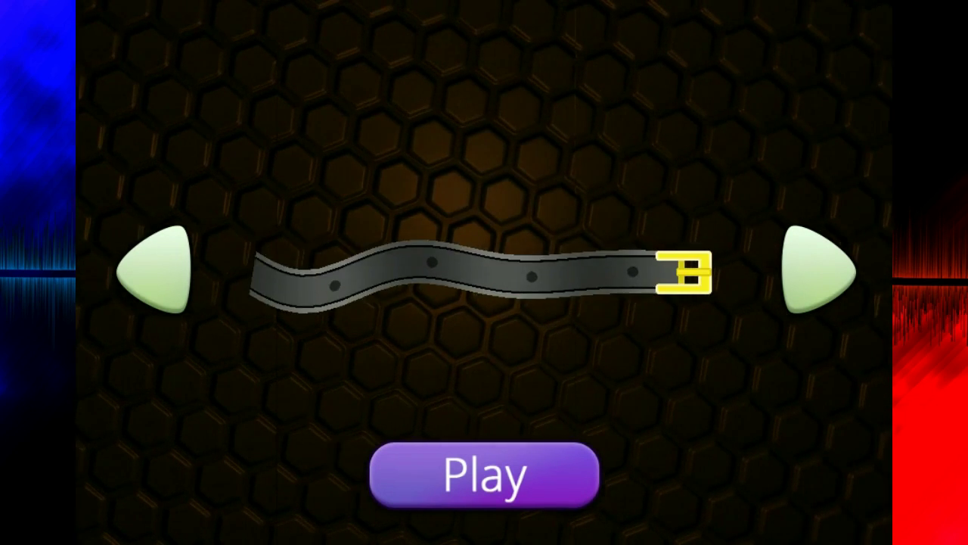
click(817, 269)
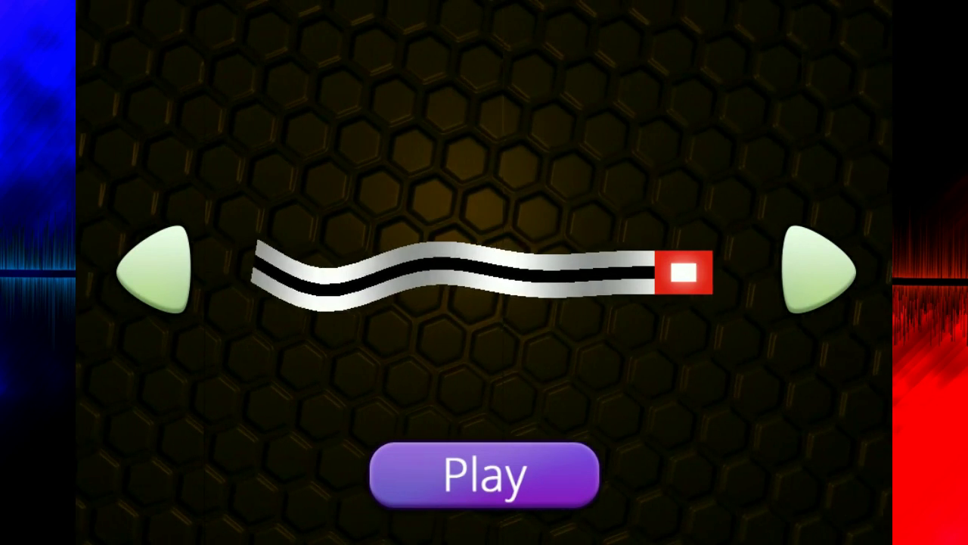
click(817, 269)
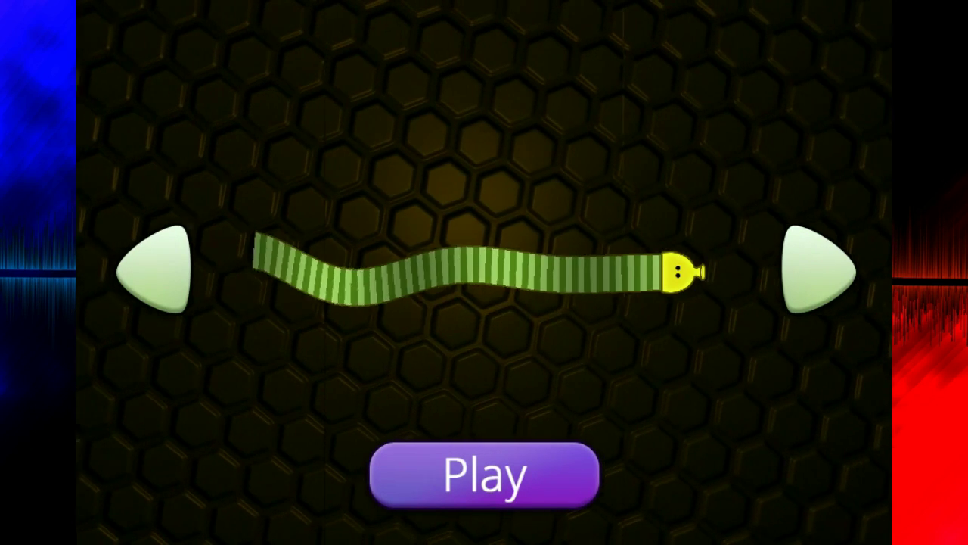
click(817, 269)
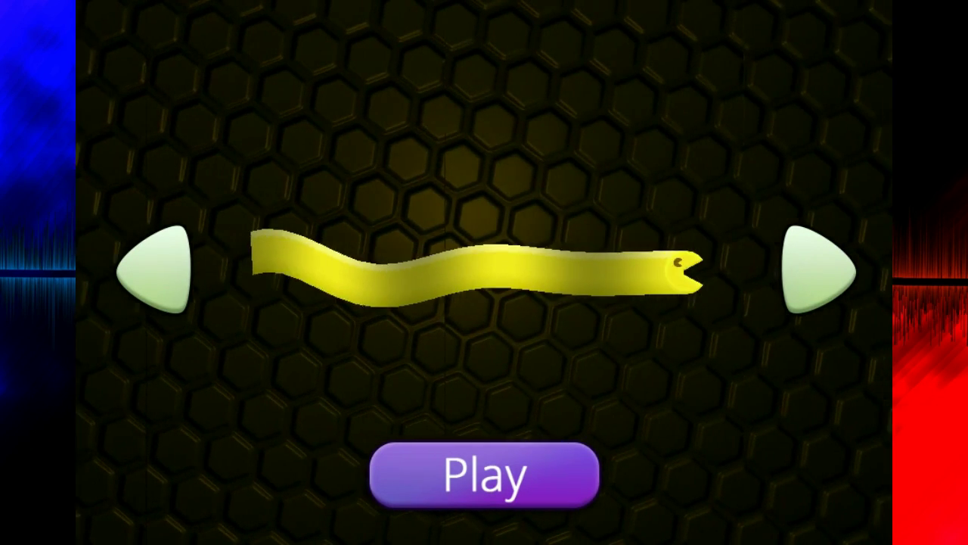
click(817, 269)
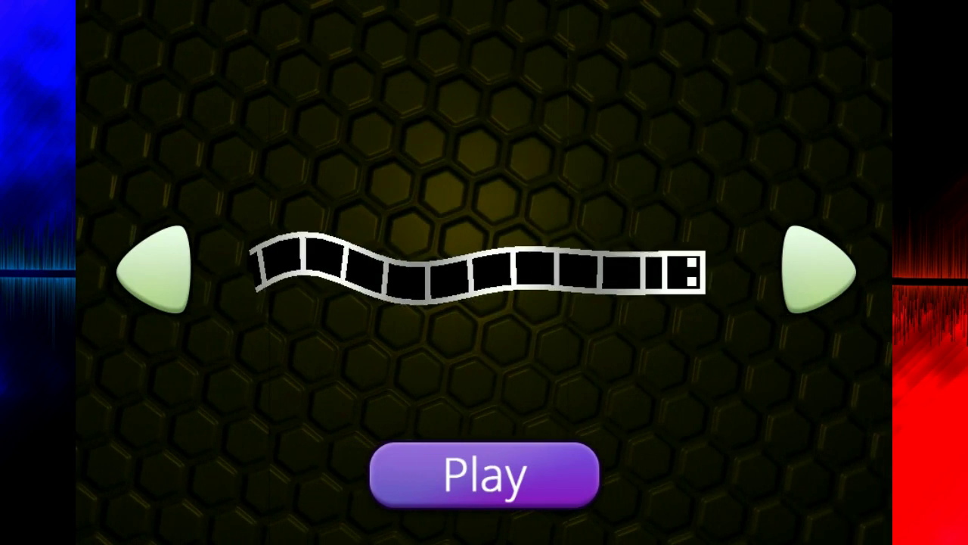
click(817, 269)
click(817, 269)
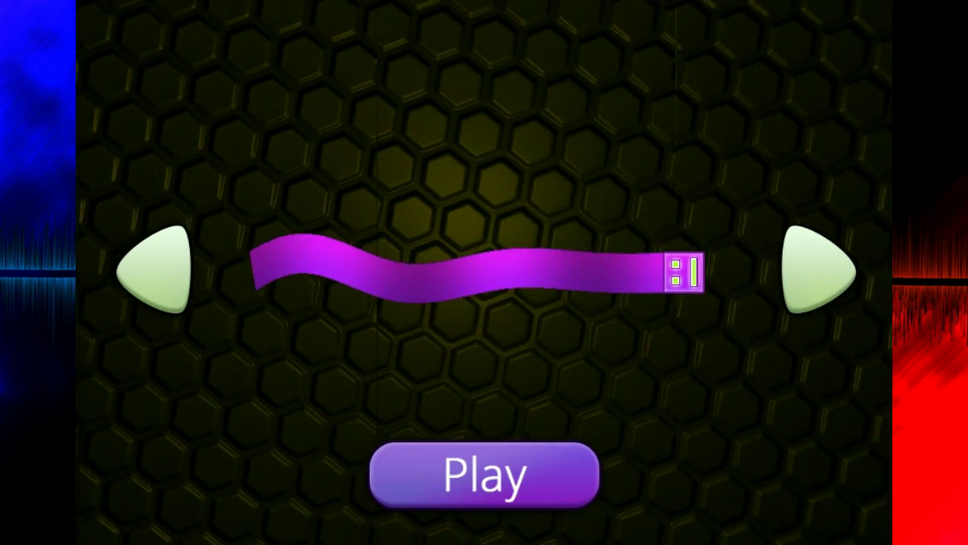
click(817, 270)
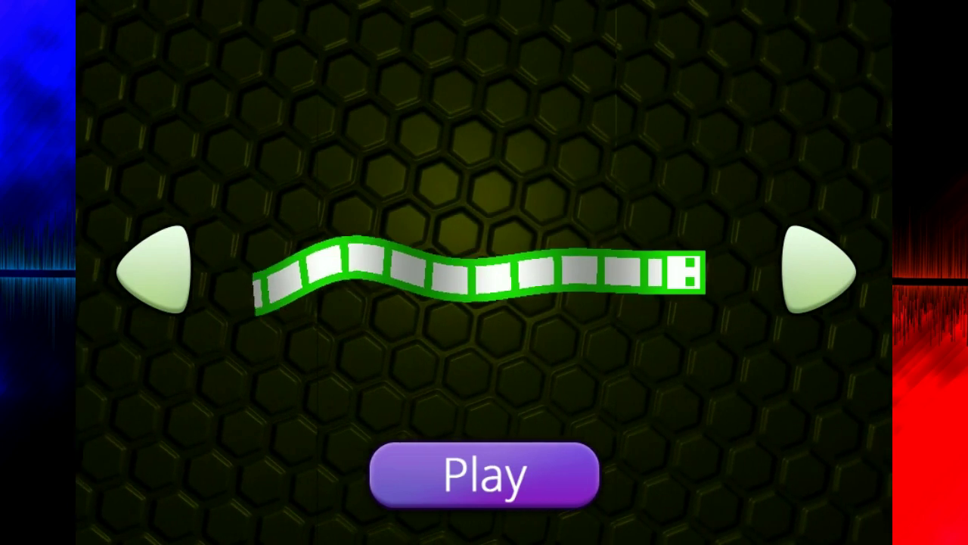
click(817, 270)
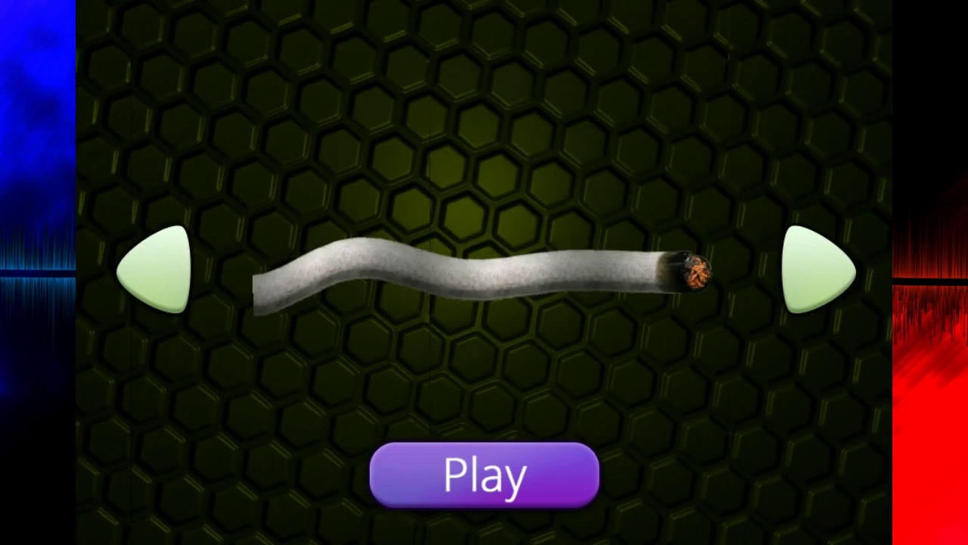
click(818, 269)
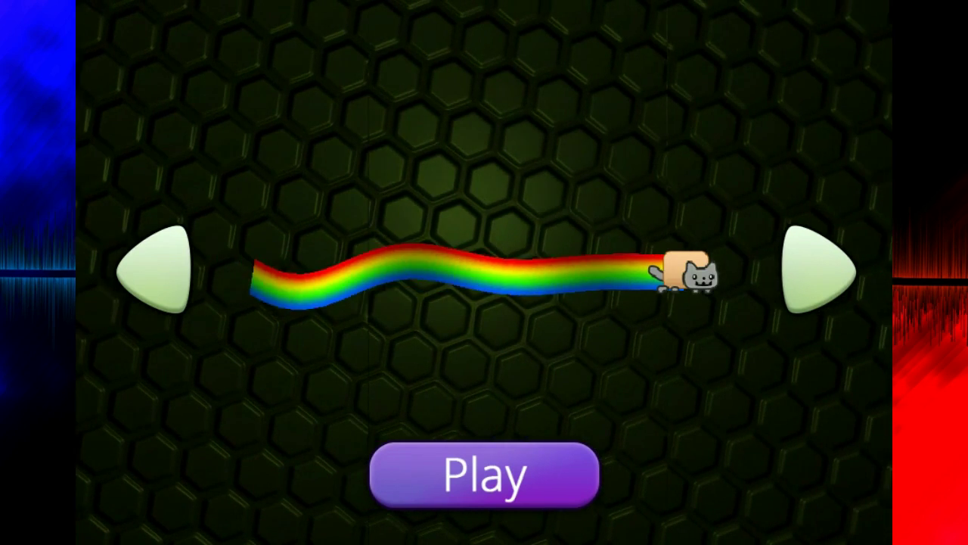
- Browse a few skins past Nyan Cat, return to it, and start the match
click(817, 269)
click(817, 270)
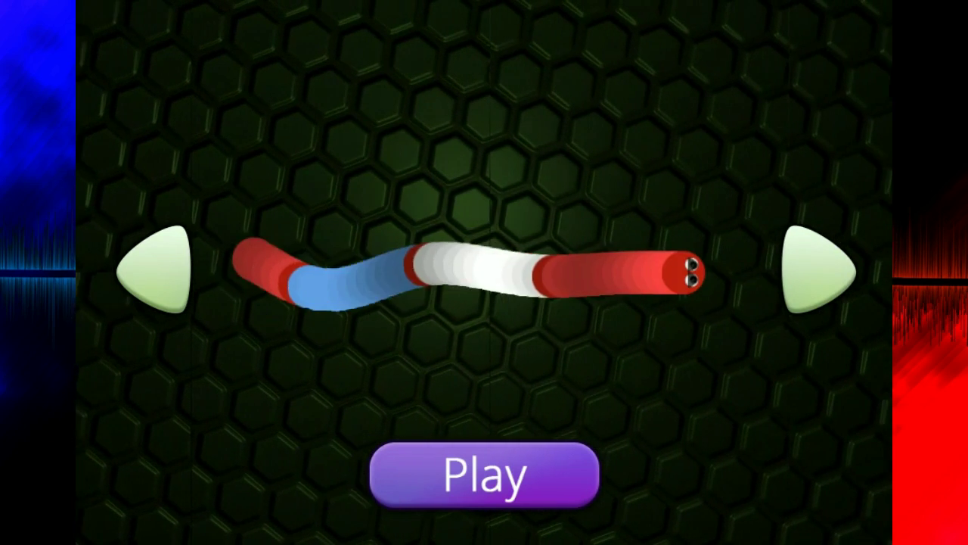
click(817, 270)
click(817, 269)
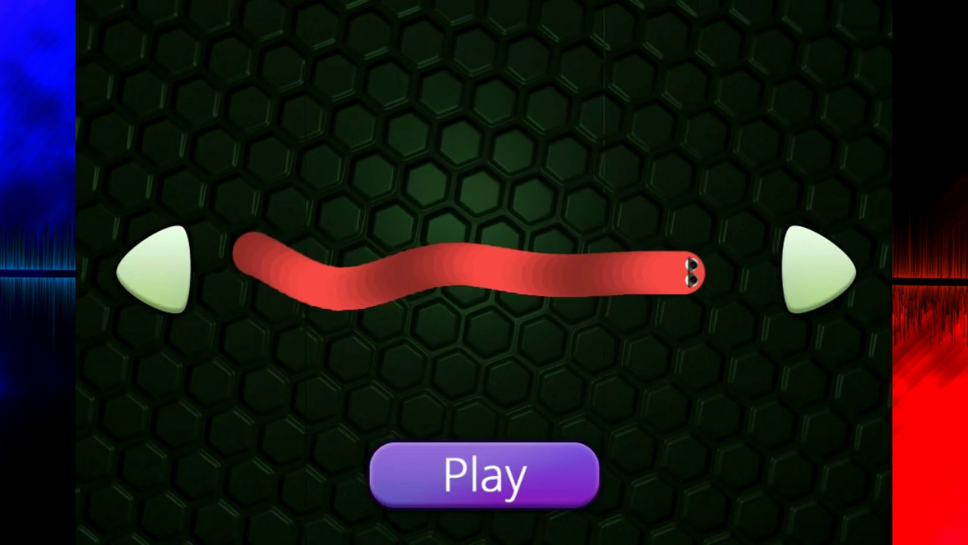
click(157, 269)
click(157, 270)
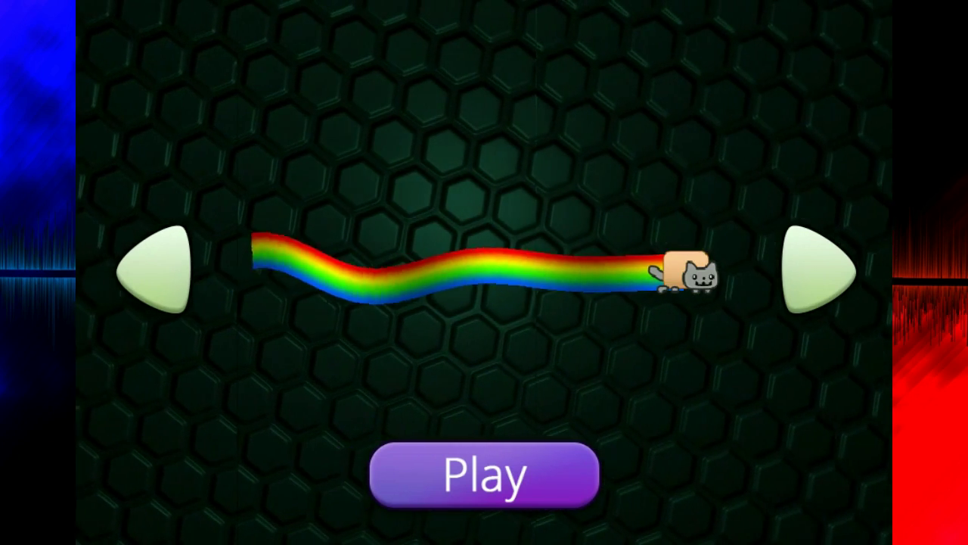
click(485, 475)
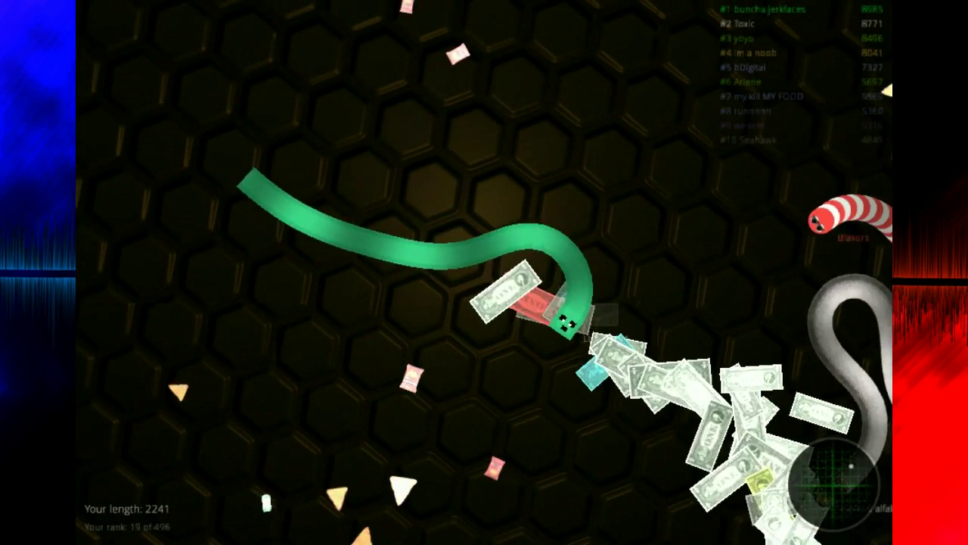
- Boost the snake with the space key near the grey snake
key(space)
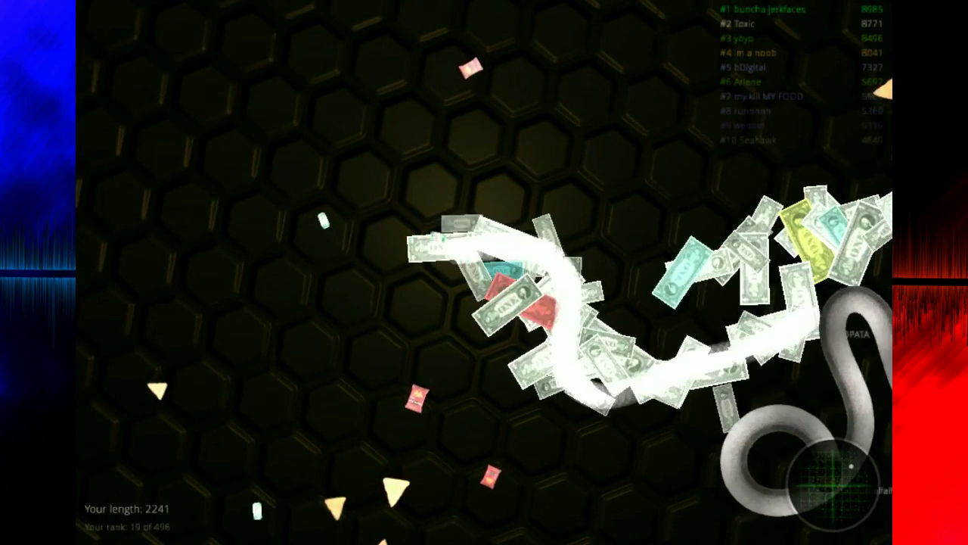